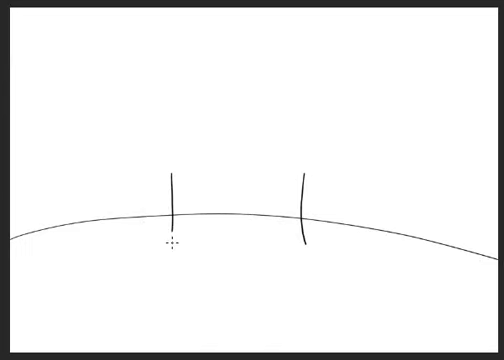
# - Draw the bottom stroke that closes the tent base outline
pyautogui.moveTo(172, 242); pyautogui.dragTo(302, 244)
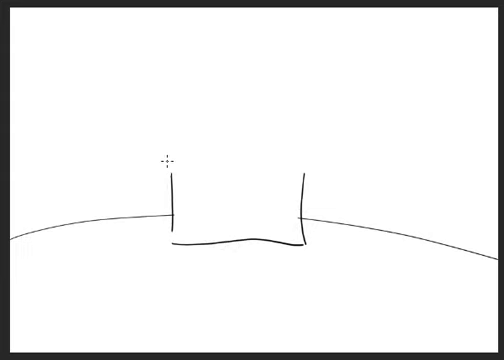
# - Sketch a roof line above the tent walls, then undo the stray stroke
pyautogui.moveTo(165, 154); pyautogui.dragTo(243, 150)
pyautogui.hotkey('ctrl', 'z')
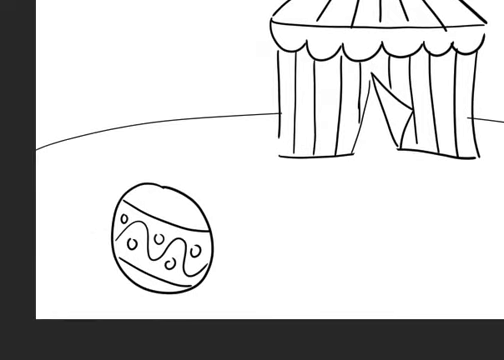
# - Look over the brush presets, then add a small mark on top of the ball
pyautogui.rightClick(158, 190)
pyautogui.press('Escape')
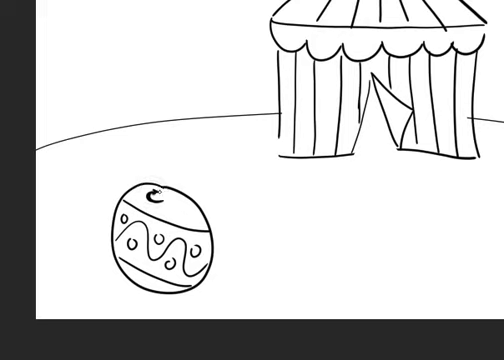
pyautogui.moveTo(171, 163); pyautogui.dragTo(168, 184)
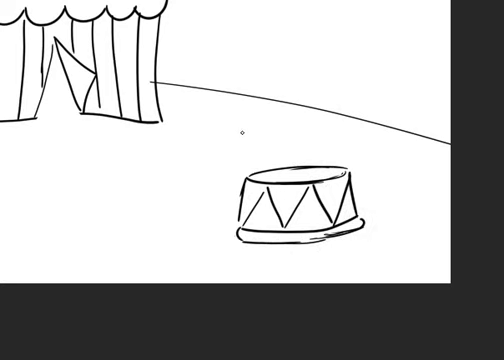
# - Draw the seal's body curves, back outline and raised tail fin on the drum
pyautogui.moveTo(241, 133); pyautogui.dragTo(272, 170)
pyautogui.moveTo(357, 128); pyautogui.dragTo(300, 170)
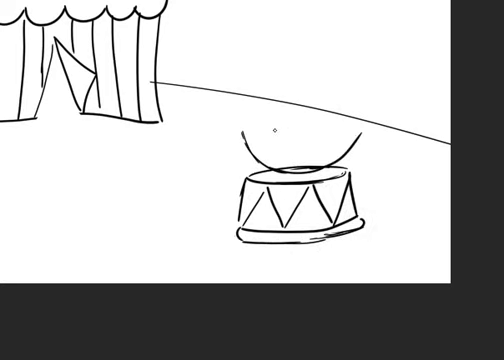
pyautogui.moveTo(278, 113); pyautogui.dragTo(335, 125)
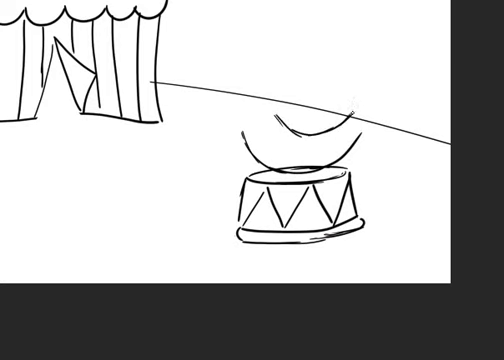
pyautogui.moveTo(353, 111)
pyautogui.mouseDown()
pyautogui.moveTo(360, 77)
pyautogui.moveTo(374, 104)
pyautogui.moveTo(410, 101)
pyautogui.moveTo(368, 128)
pyautogui.mouseUp()
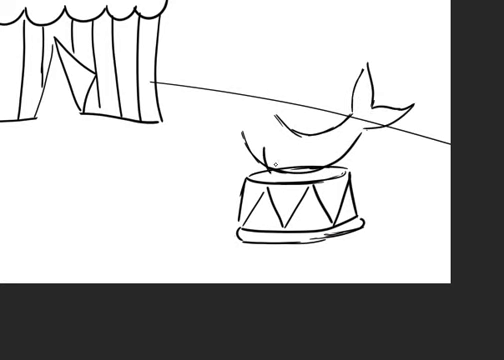
# - Add the seal's front flippers and raised head, redoing the small nose at the snout
pyautogui.moveTo(262, 148)
pyautogui.mouseDown()
pyautogui.moveTo(284, 170)
pyautogui.moveTo(266, 170)
pyautogui.mouseUp()
pyautogui.moveTo(246, 150); pyautogui.dragTo(250, 180)
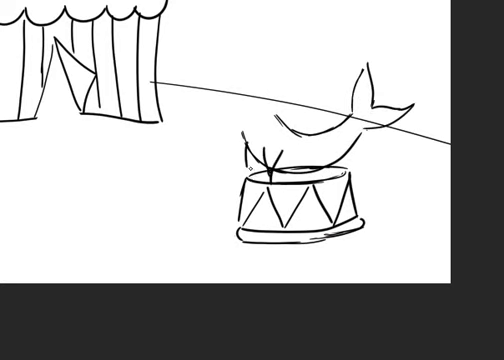
pyautogui.moveTo(247, 134)
pyautogui.mouseDown()
pyautogui.moveTo(240, 102)
pyautogui.moveTo(280, 105)
pyautogui.mouseUp()
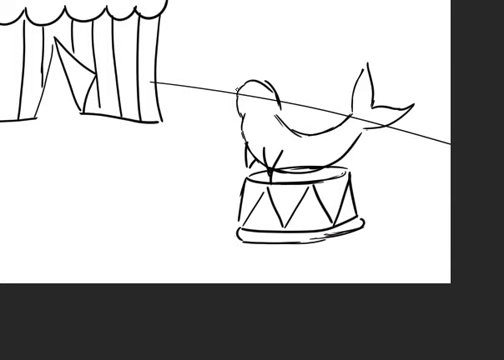
pyautogui.moveTo(226, 92); pyautogui.dragTo(228, 94)
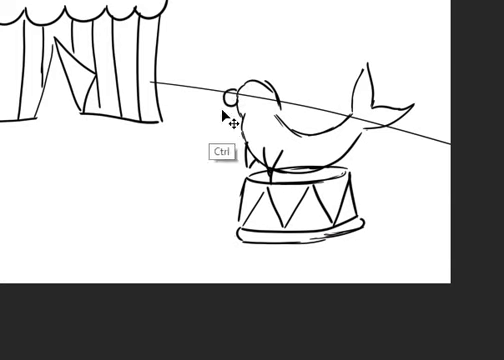
pyautogui.hotkey('ctrl', 'z')
pyautogui.moveTo(238, 82); pyautogui.dragTo(232, 88)
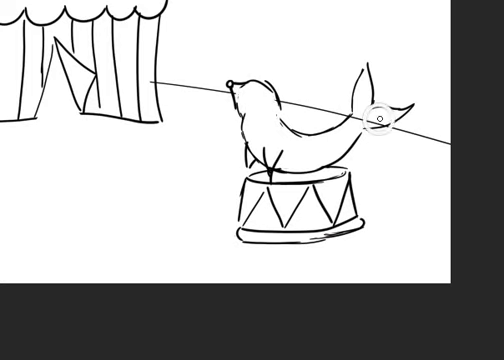
pyautogui.rightClick(380, 119)
pyautogui.press('Escape')
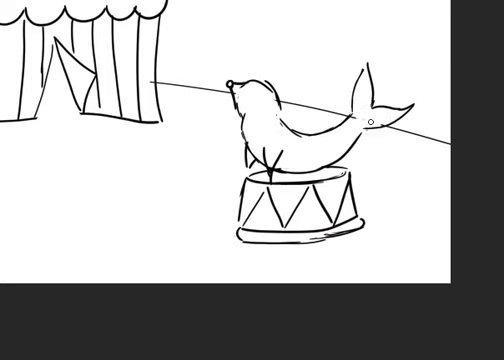